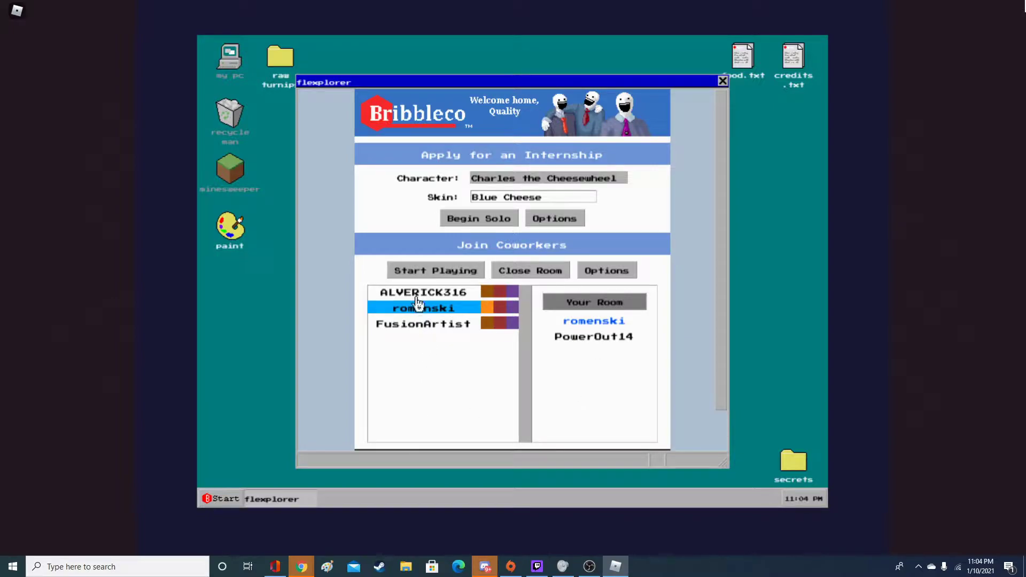
Step: Start the game with all coworkers and confirm the notice to launch Cleaning Simulator
left_click(447, 273)
left_click(463, 304)
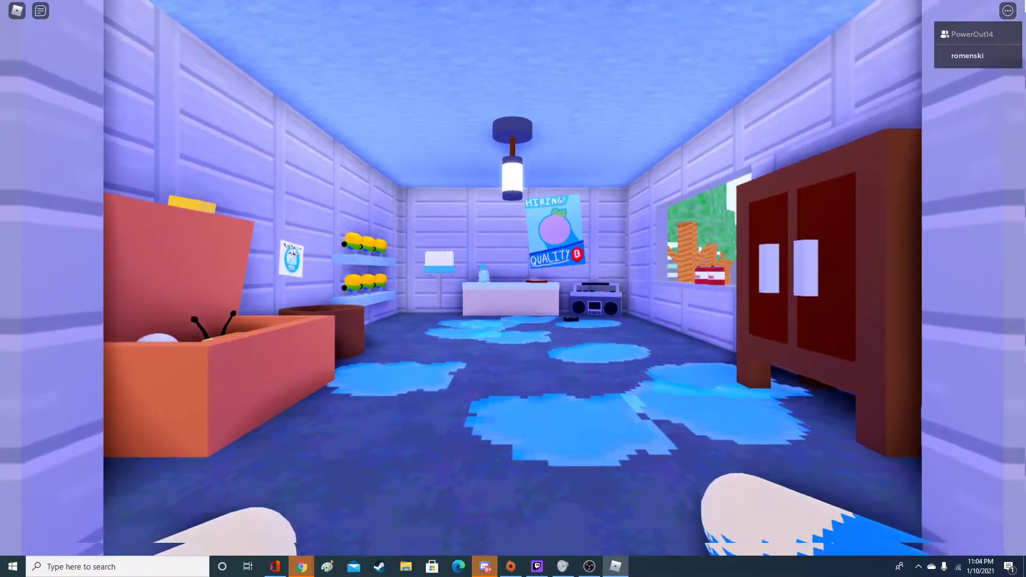
Step: Take the water spray bottle from the counter outside, picking it back up after dropping it
key("w")
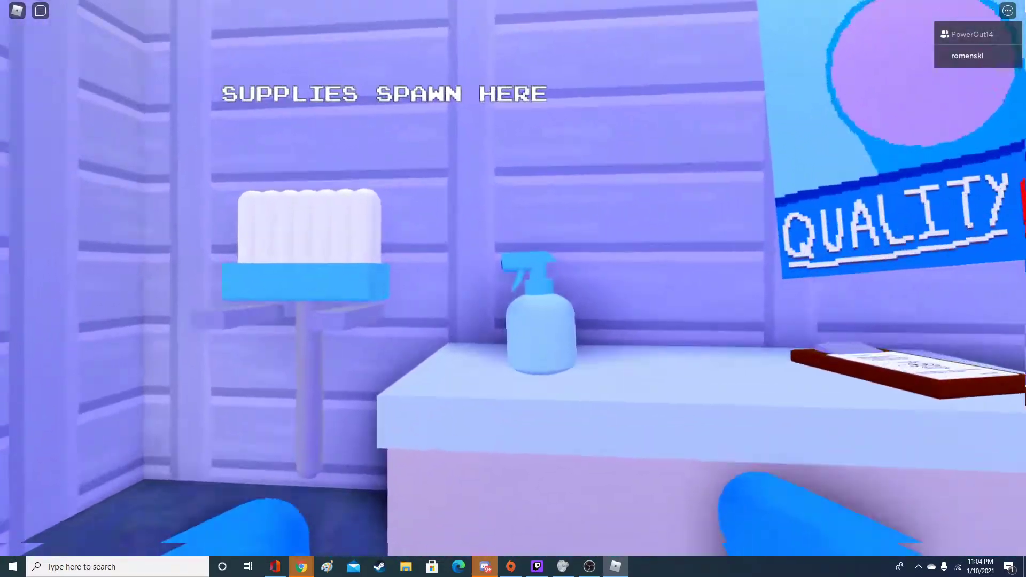
left_click(539, 313)
key("w")
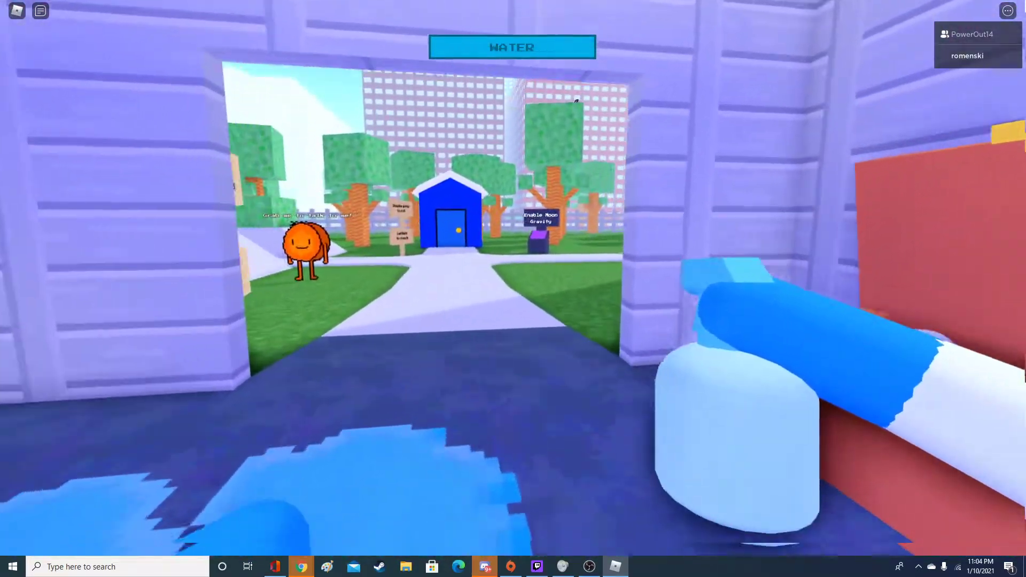
key("w")
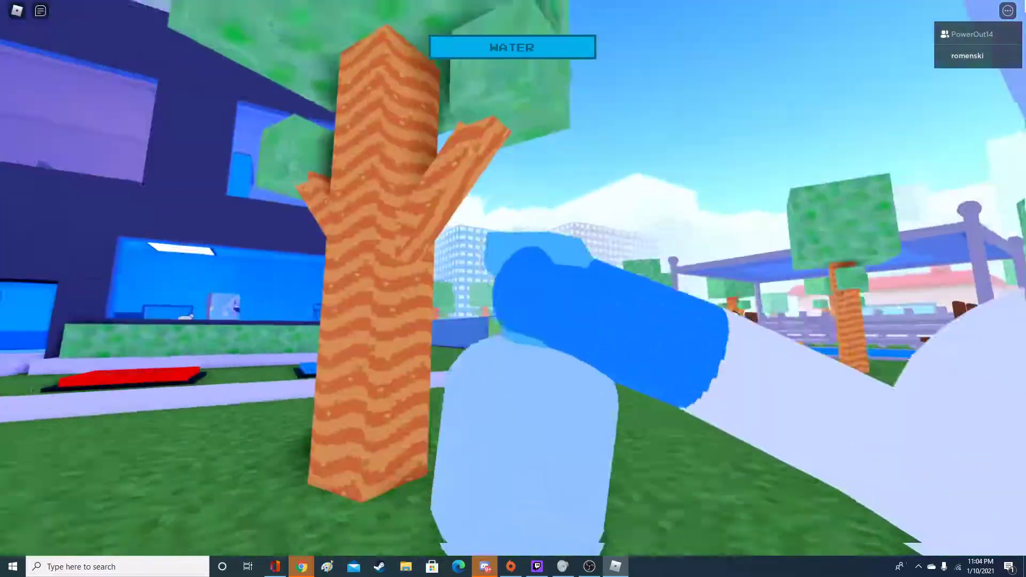
key("w")
key("BackSpace")
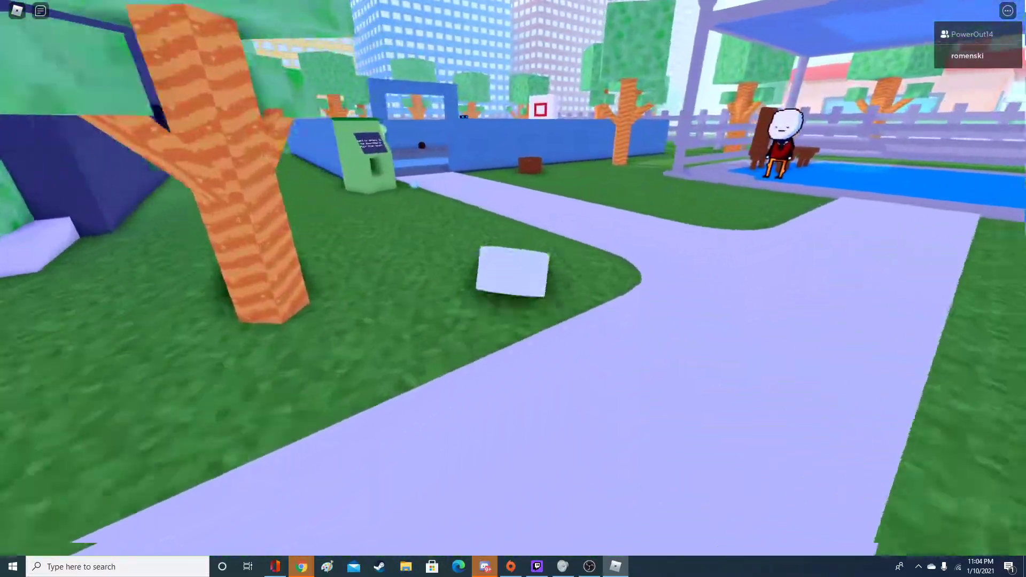
key("w")
left_click(733, 264)
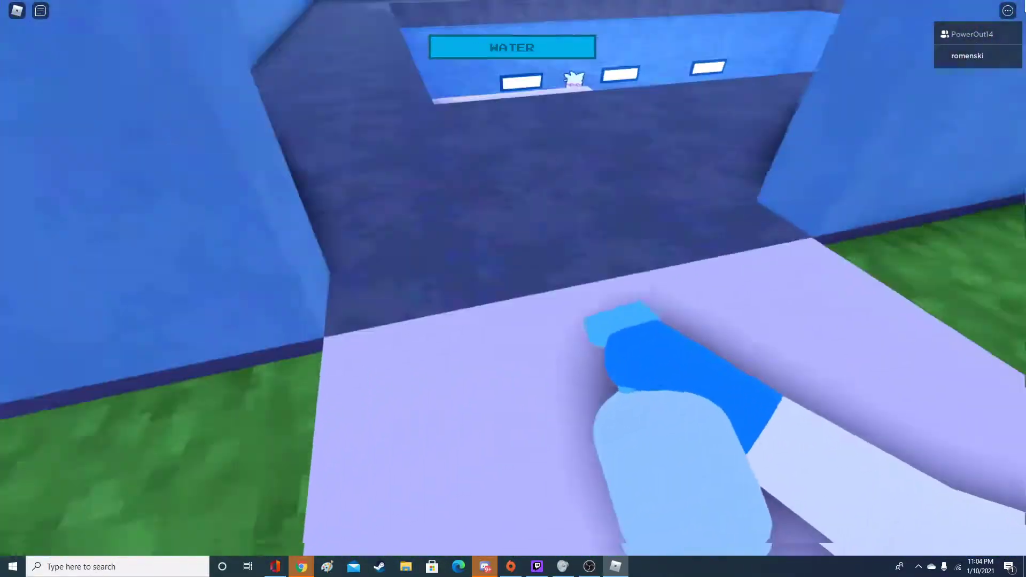
Step: Walk in and spray the orange dirt patches across the floor near the stairs
key("w")
left_click(513, 289)
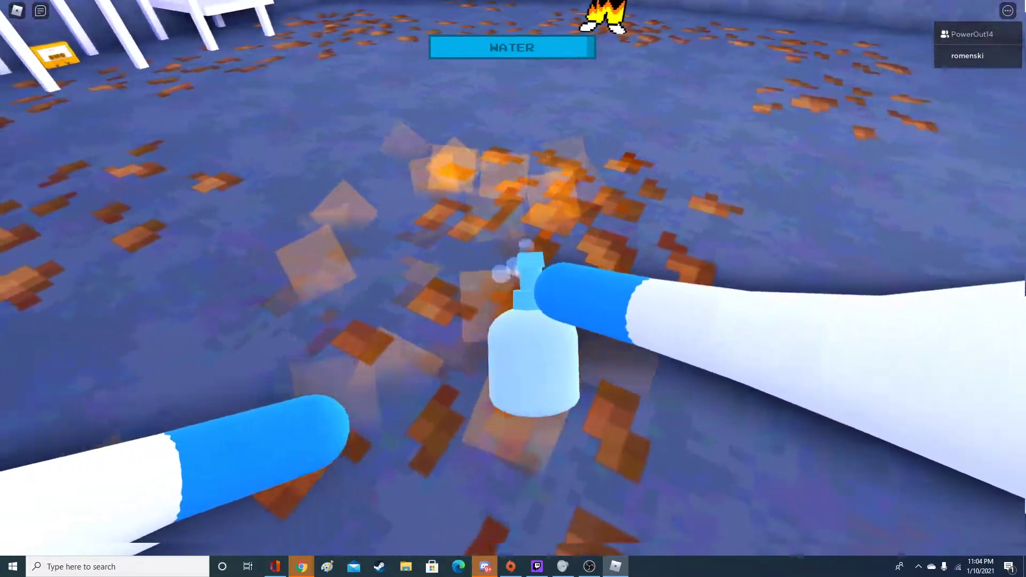
left_click(513, 289)
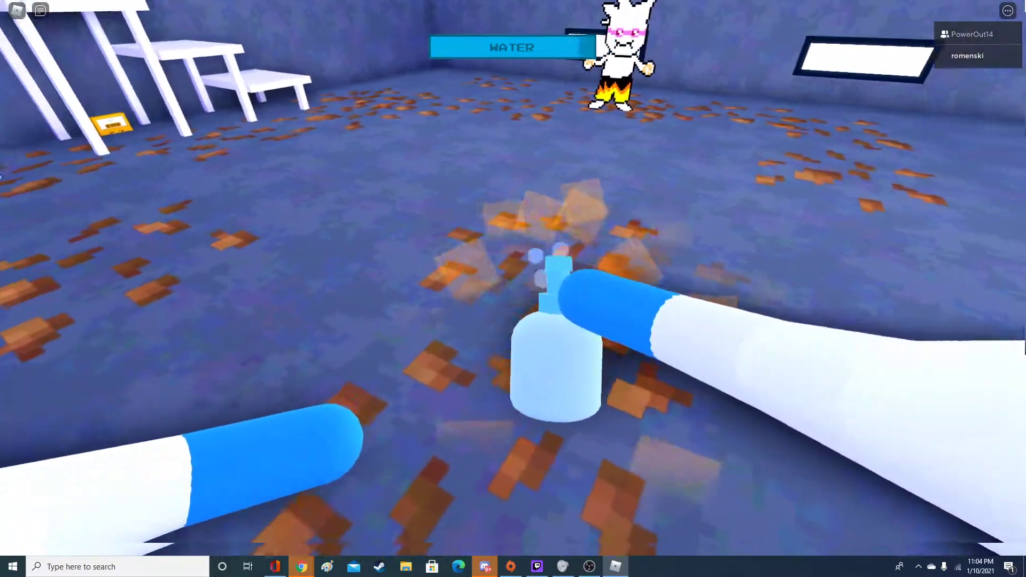
left_click(513, 288)
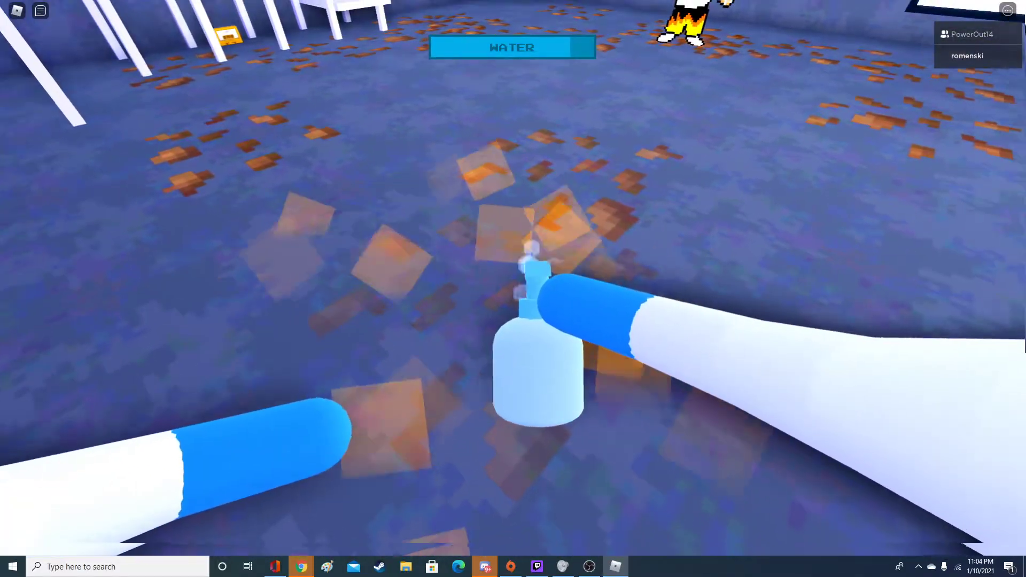
left_click(513, 288)
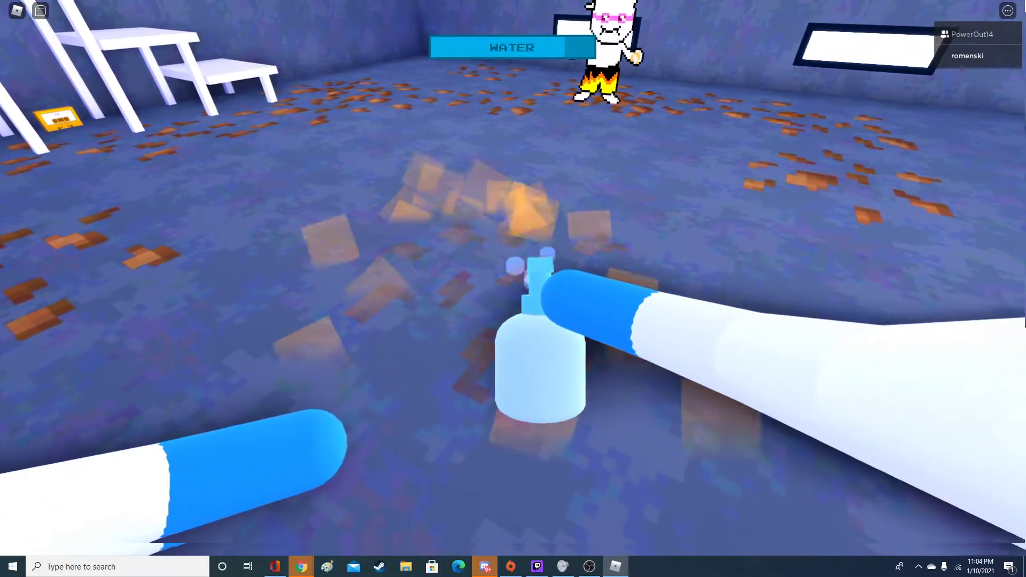
left_click(513, 288)
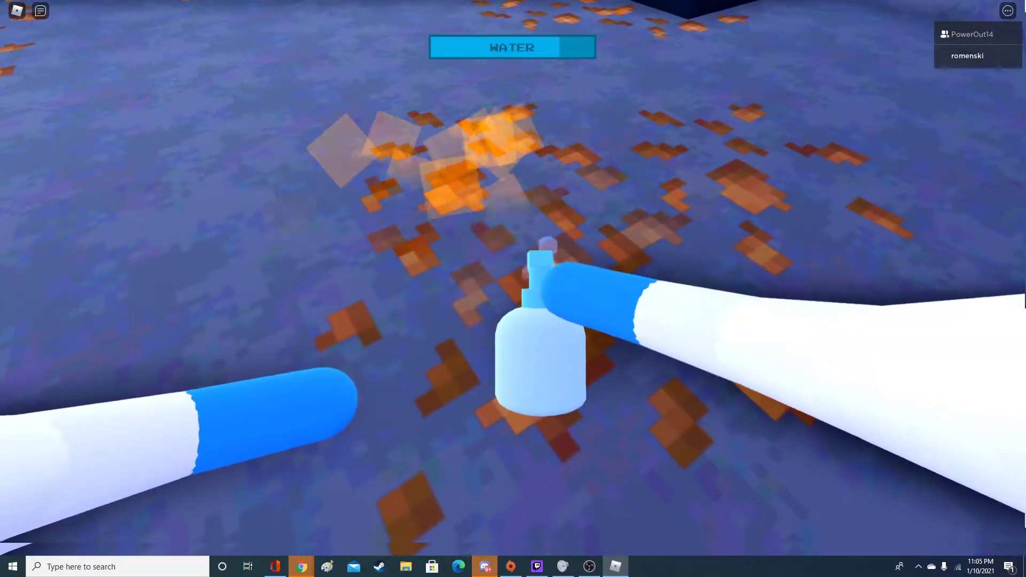
left_click(513, 289)
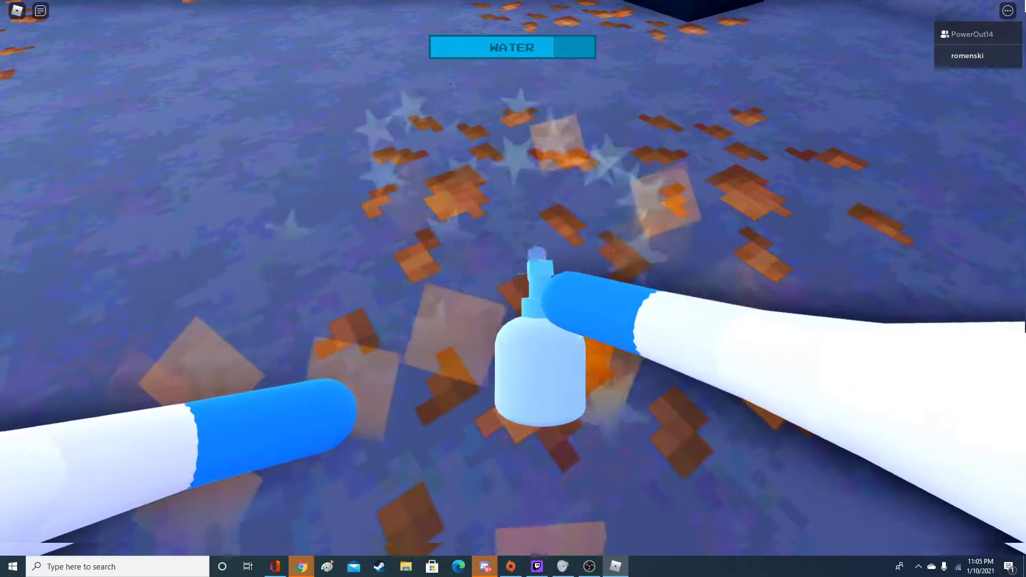
left_click(514, 289)
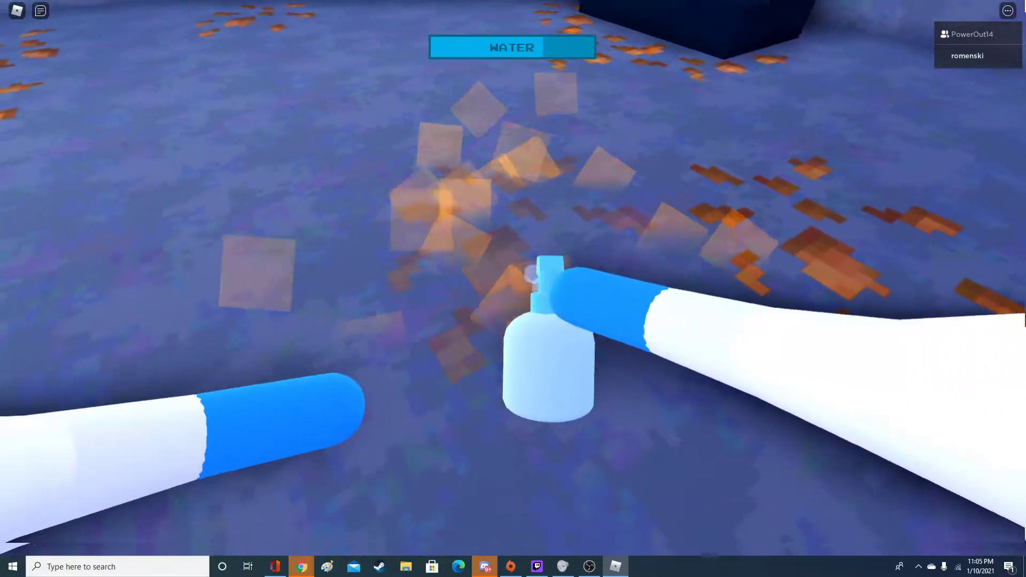
left_click(513, 289)
left_click(514, 288)
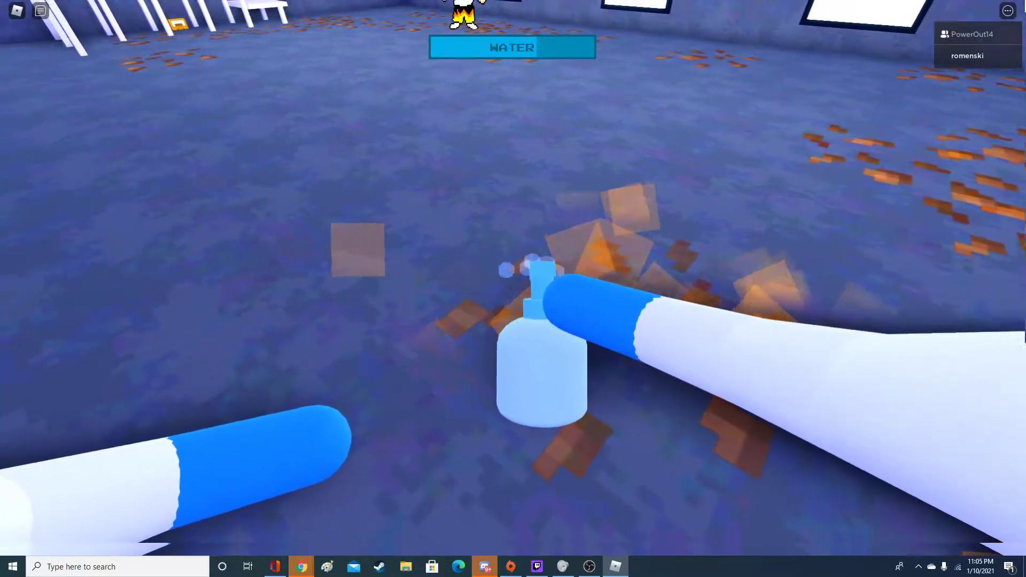
Step: Spray away the dirt beside the dark block, along the wall, and toward the stairs
left_click(513, 289)
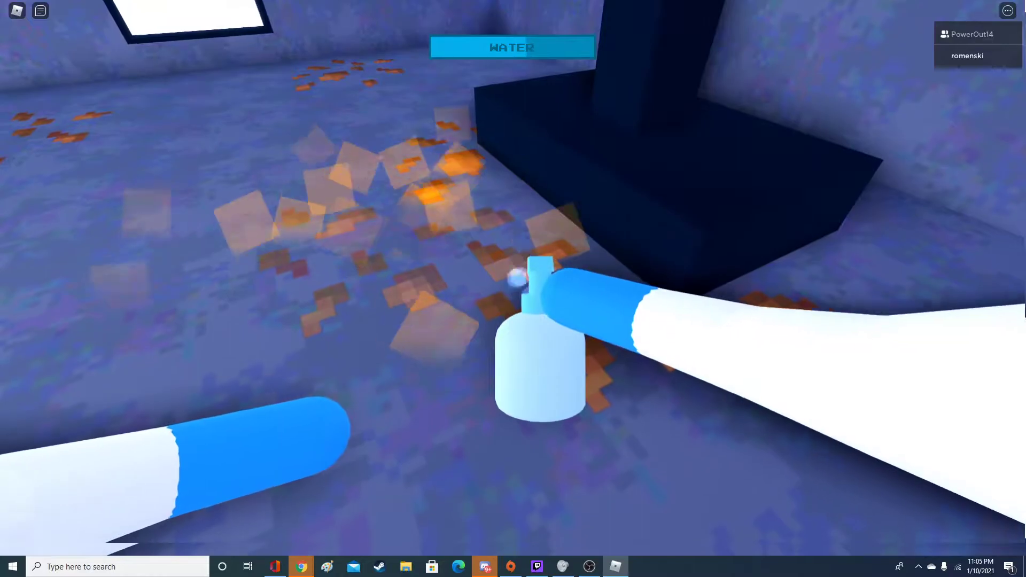
left_click(513, 290)
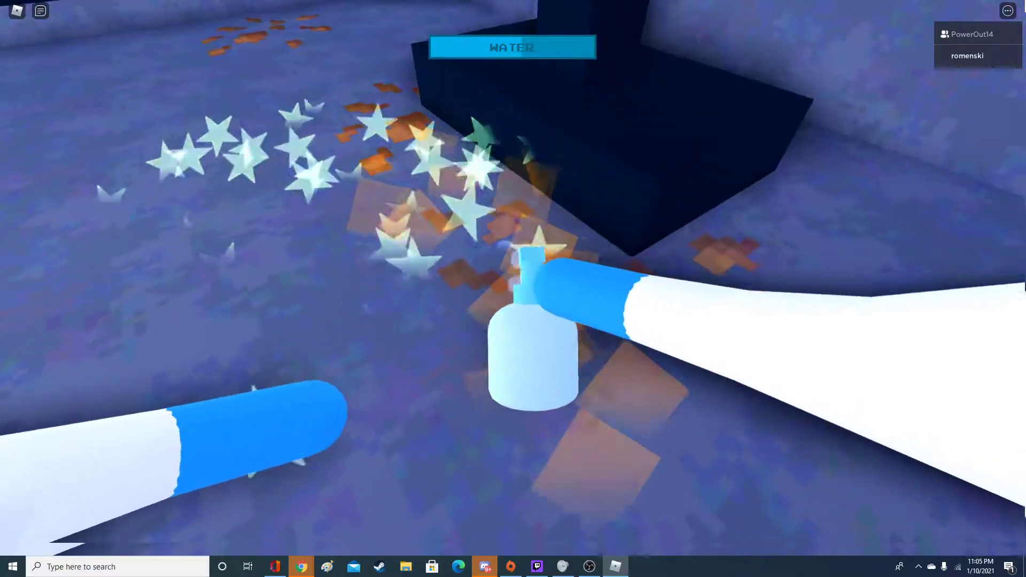
left_click(513, 288)
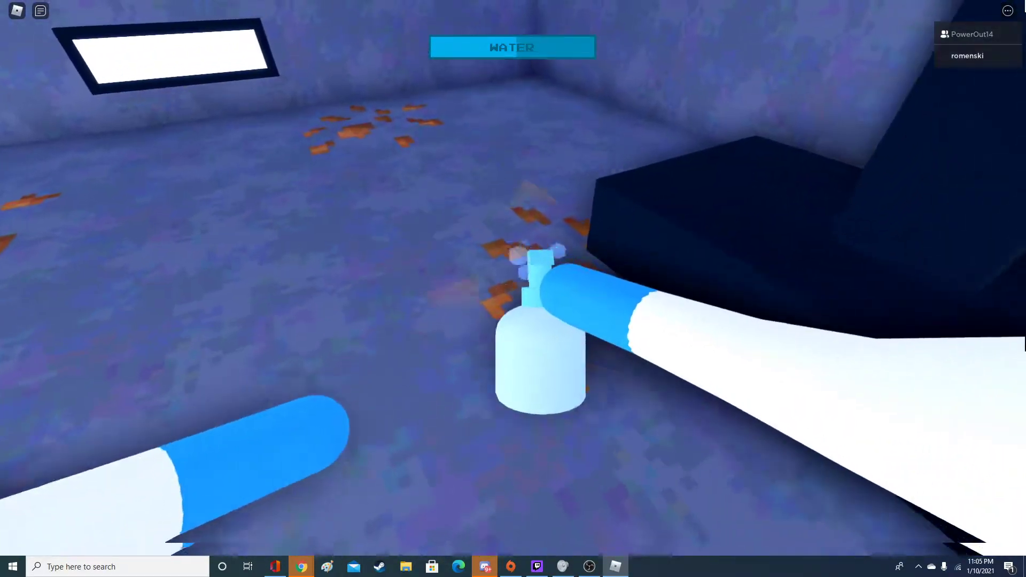
left_click(513, 289)
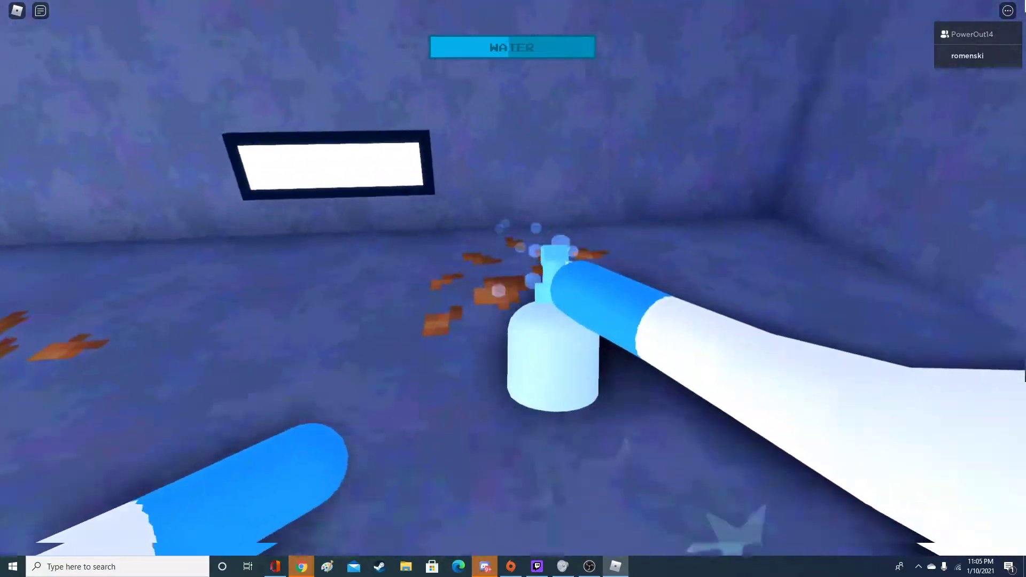
left_click(514, 289)
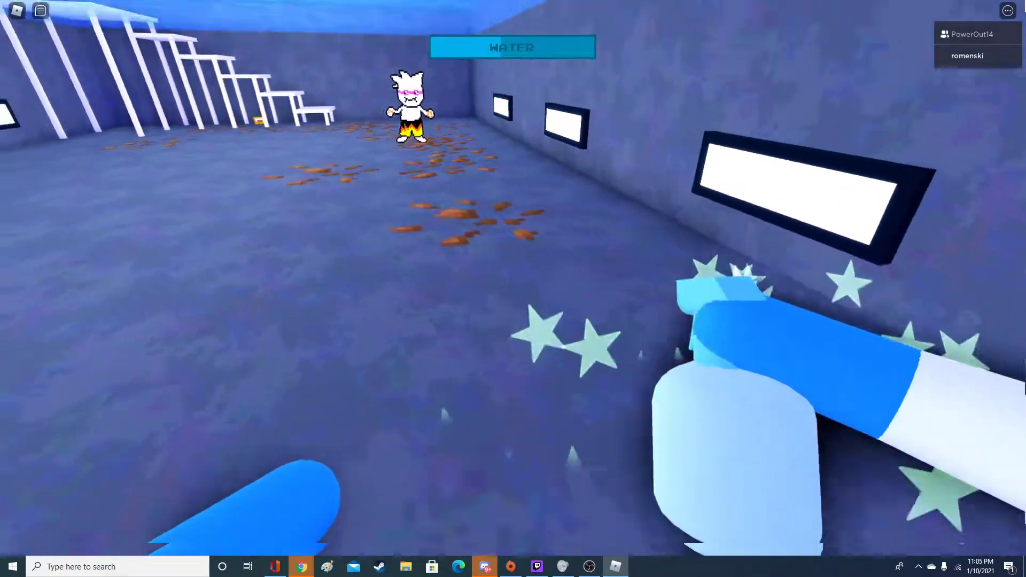
left_click(514, 289)
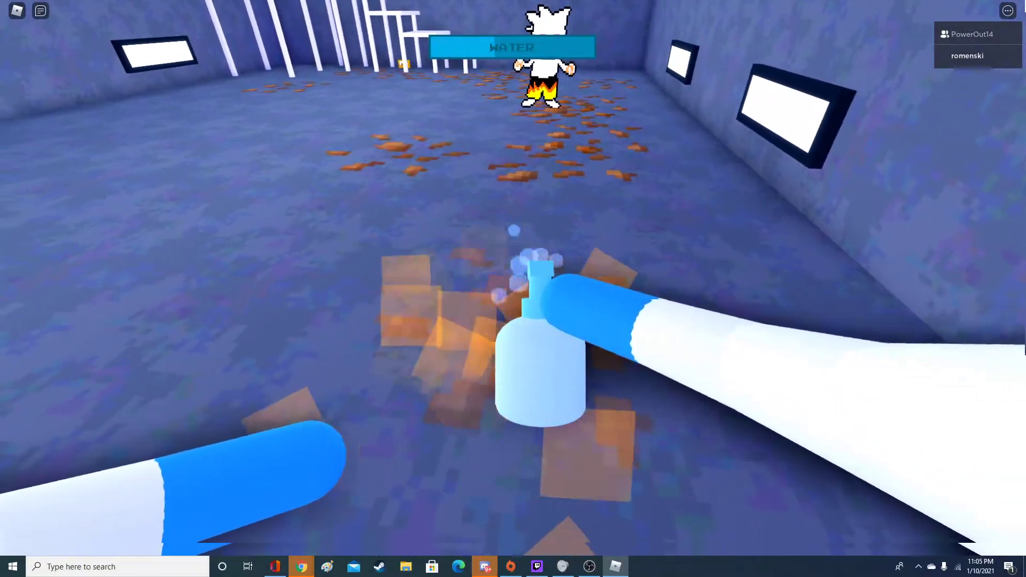
left_click(513, 289)
left_click(513, 290)
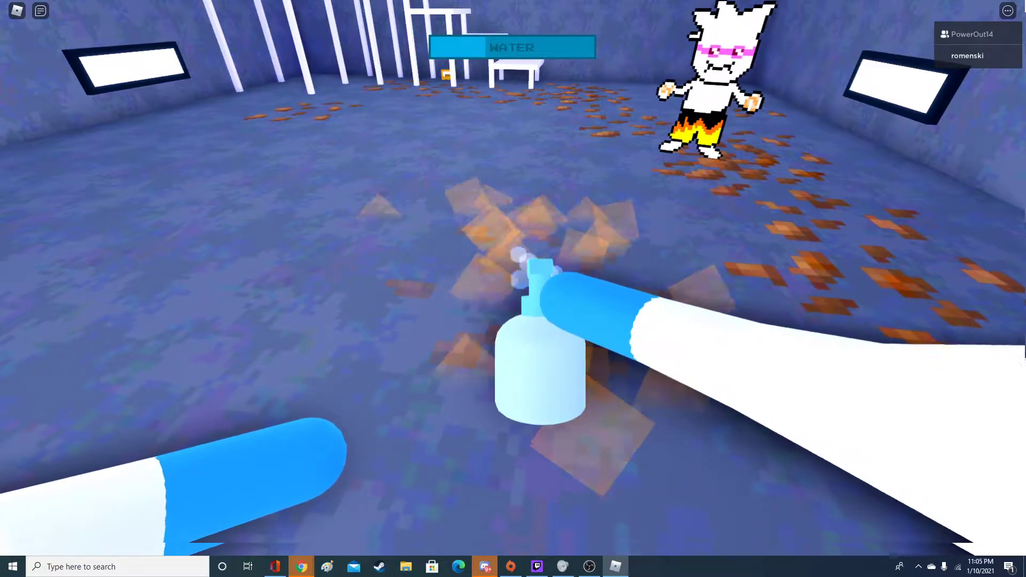
left_click(514, 288)
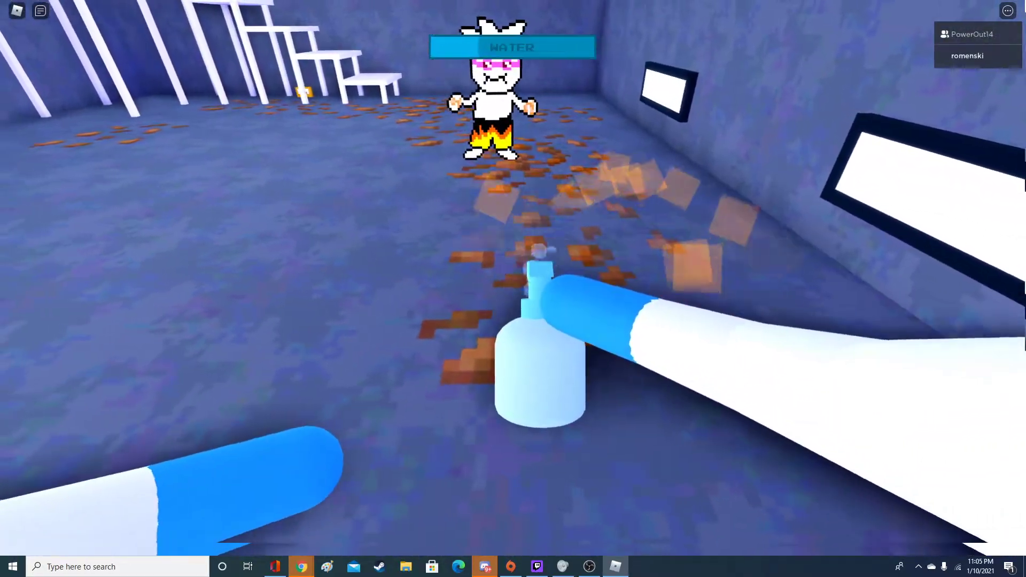
left_click(514, 288)
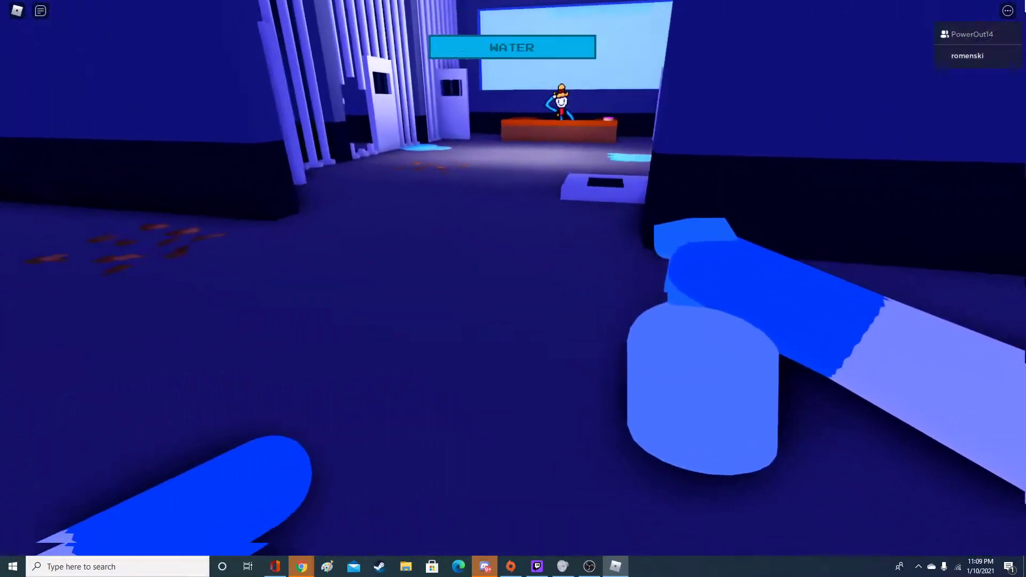
Step: Spray water on the brown floor stains in the dark blue room
left_click(513, 289)
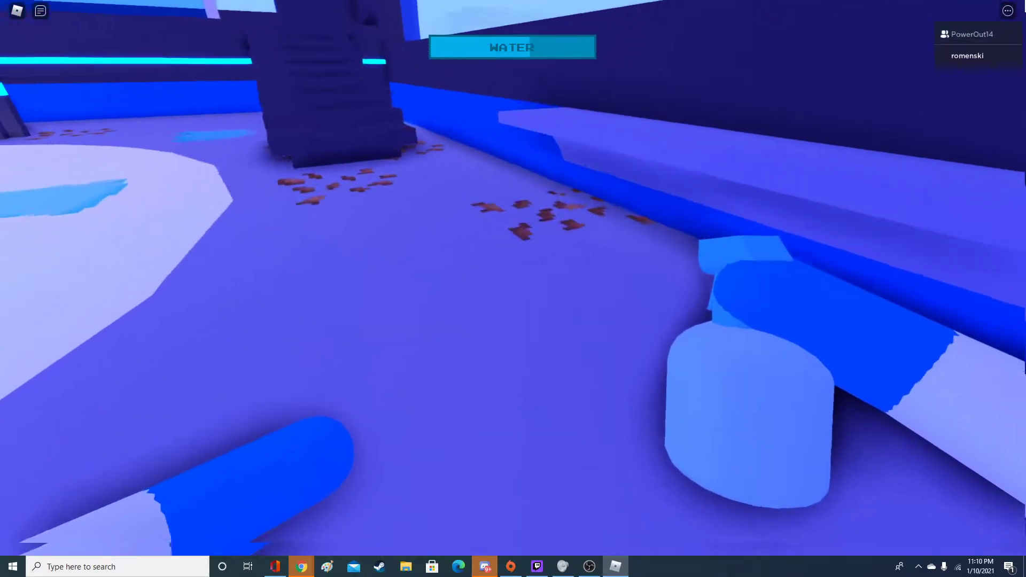
Step: Spray the brown stains on the blue hall floor
left_click(513, 290)
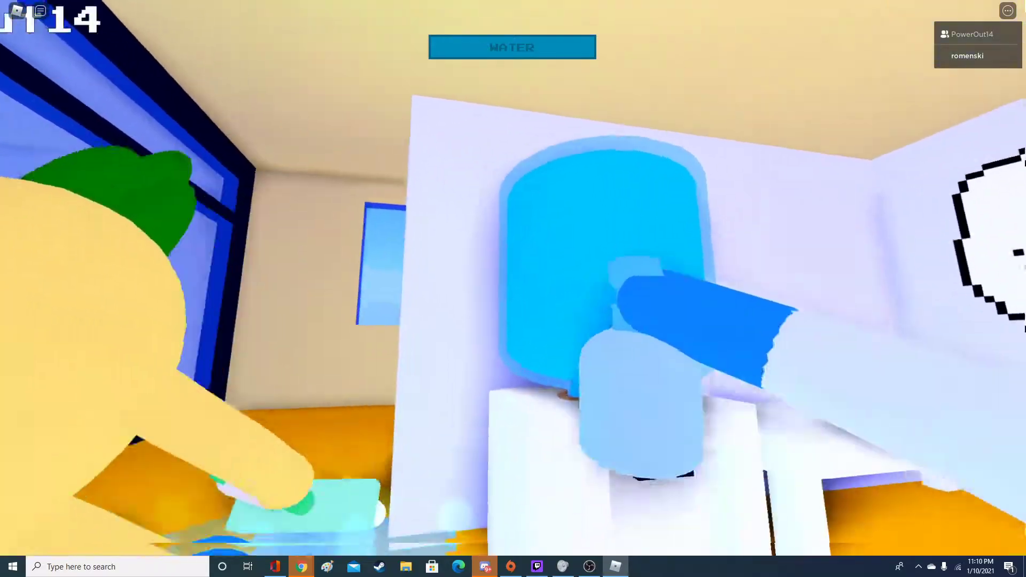
Step: Refill the spray bottle at the water cooler jug
left_click(497, 259)
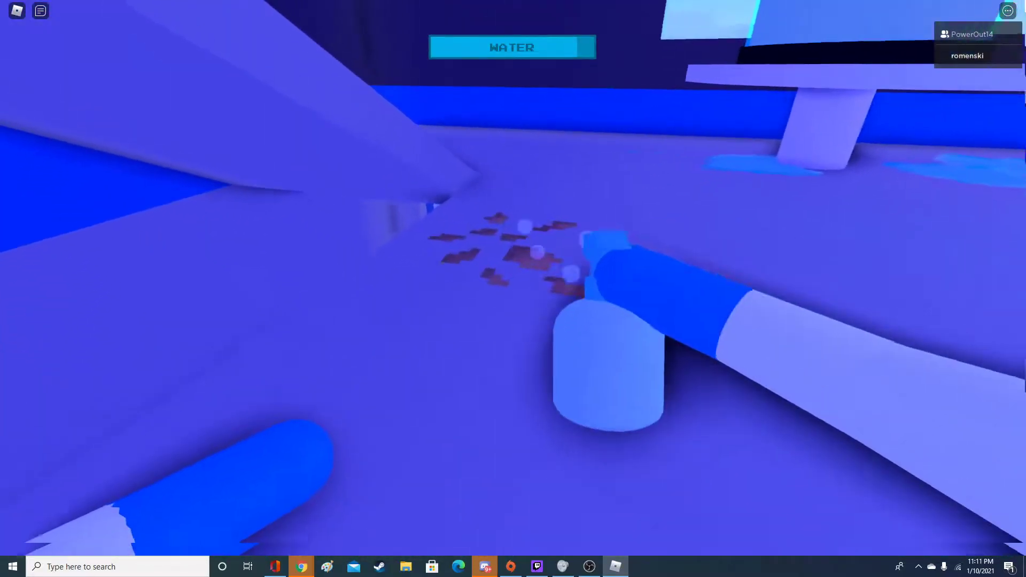
Step: Spray the brown stain patch near the round platform
left_click(513, 289)
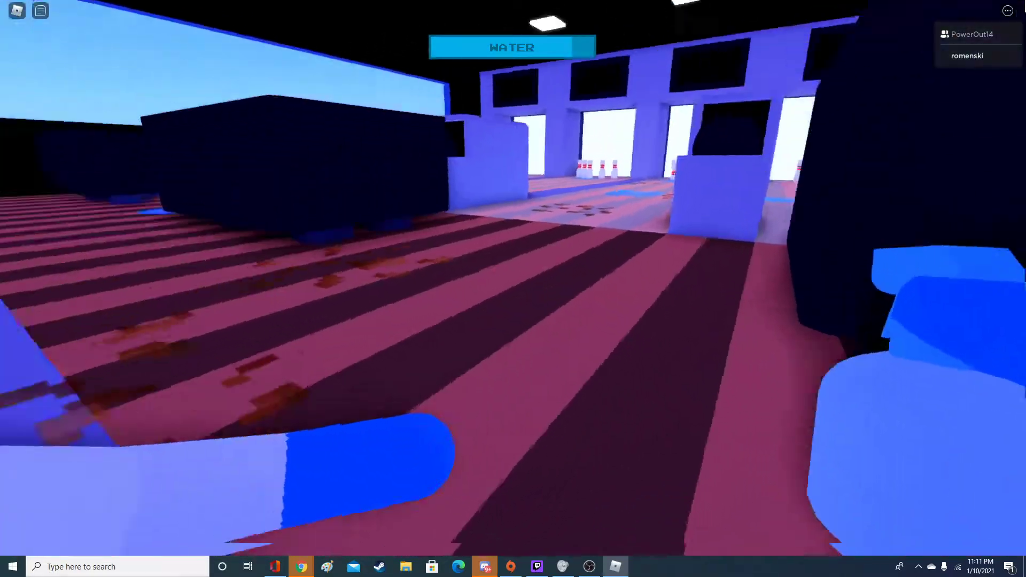
Step: Spray away the brown stains along the bowling lanes
left_click(514, 289)
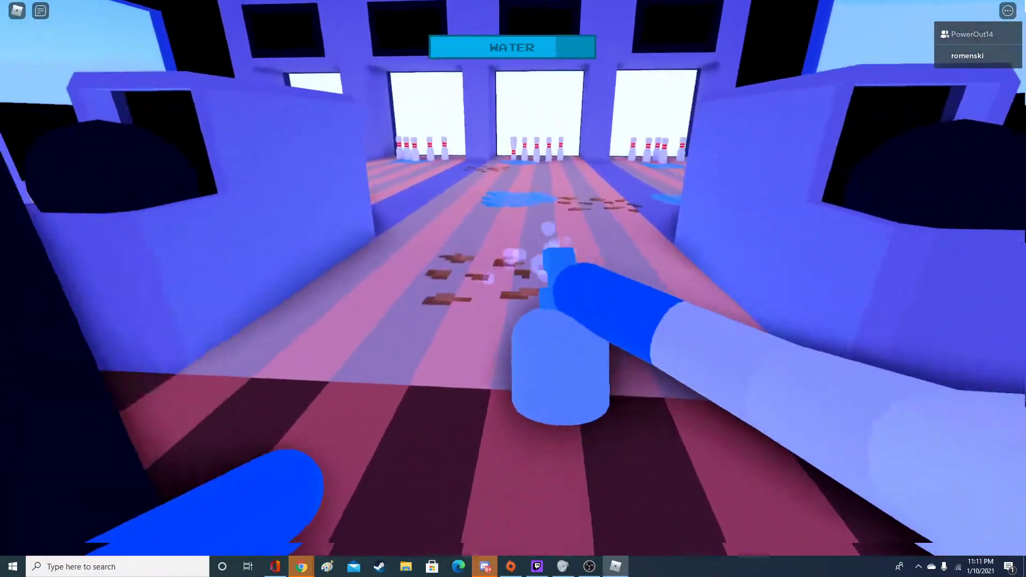
left_click(513, 289)
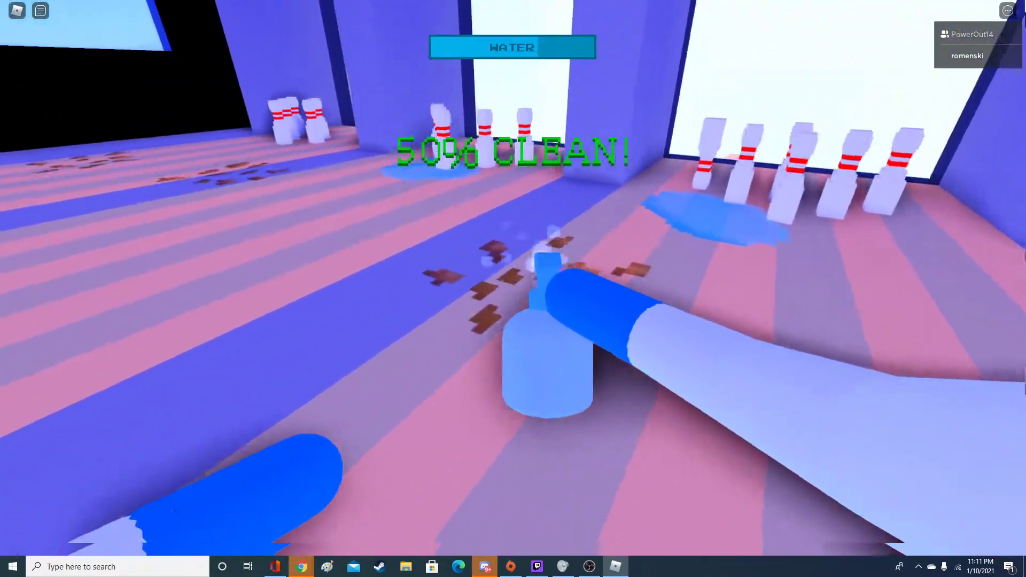
left_click(514, 289)
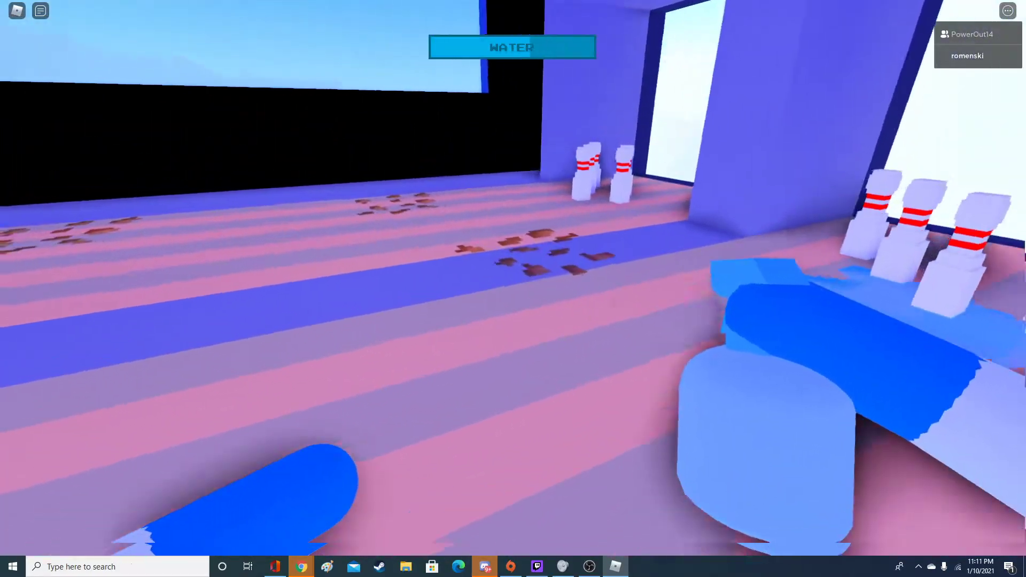
left_click(513, 289)
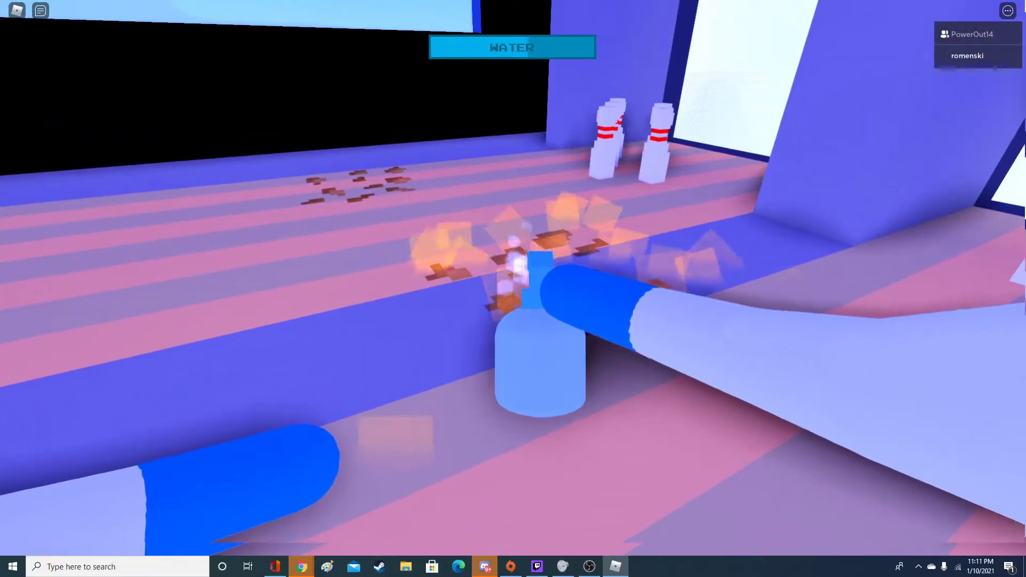
left_click(513, 289)
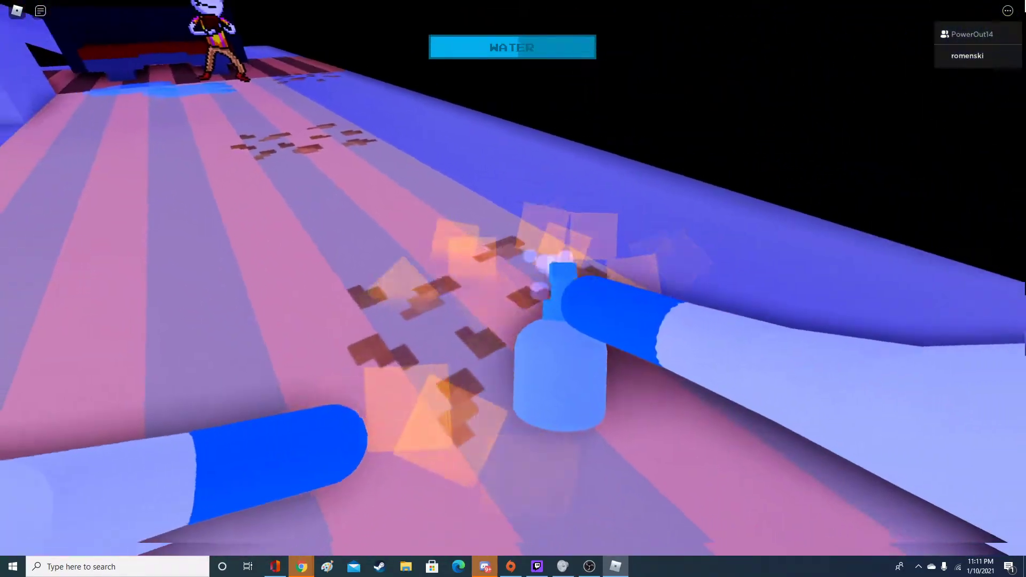
left_click(513, 289)
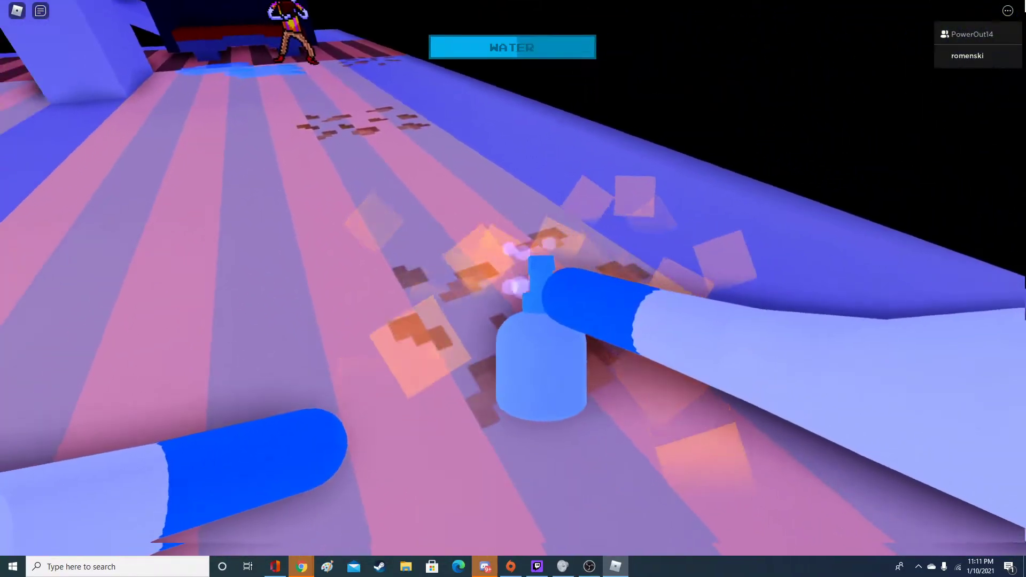
Step: Clear the remaining stains near the bowling pins, then walk onto the green floor
left_click(513, 288)
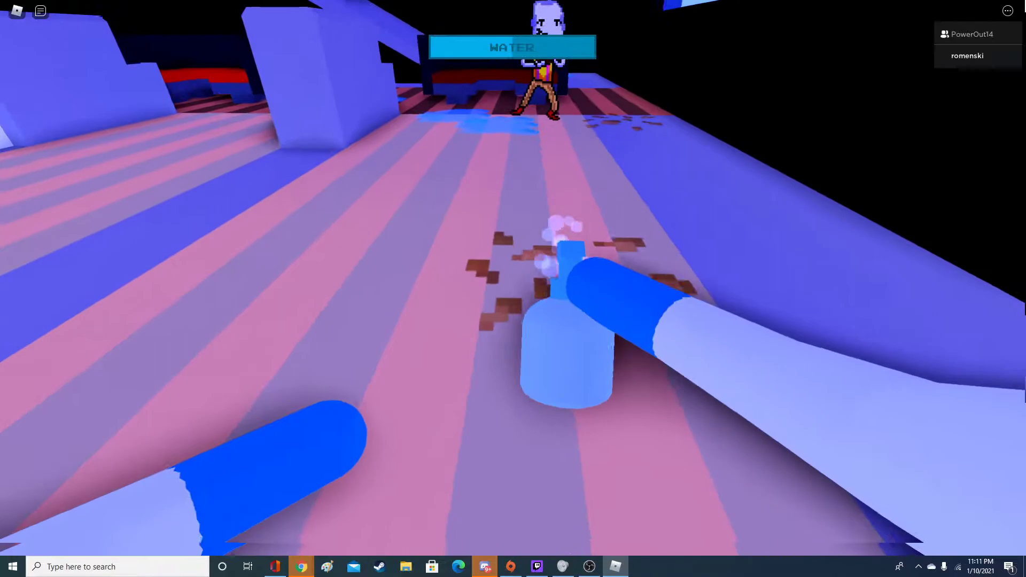
left_click(513, 290)
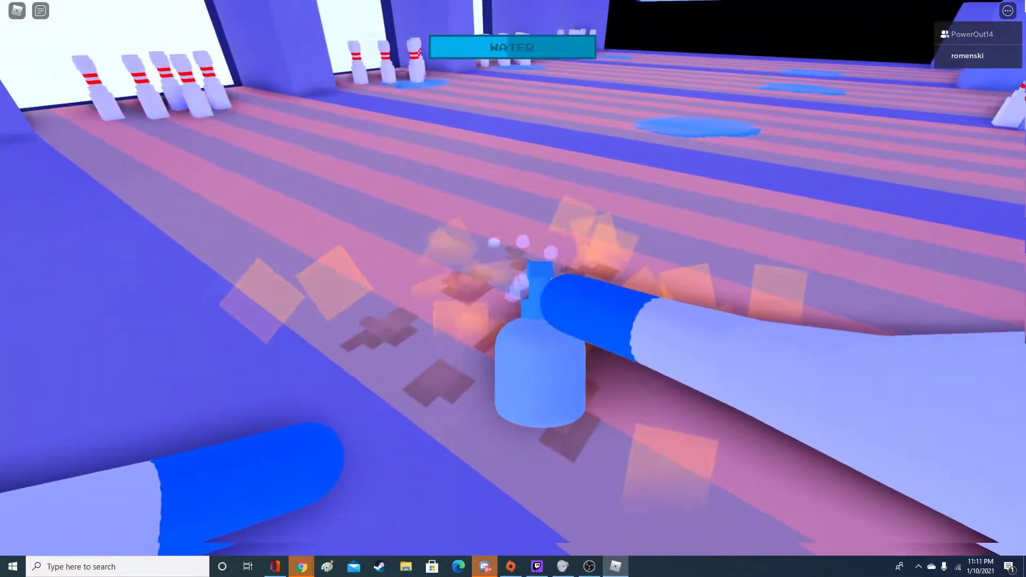
left_click(513, 288)
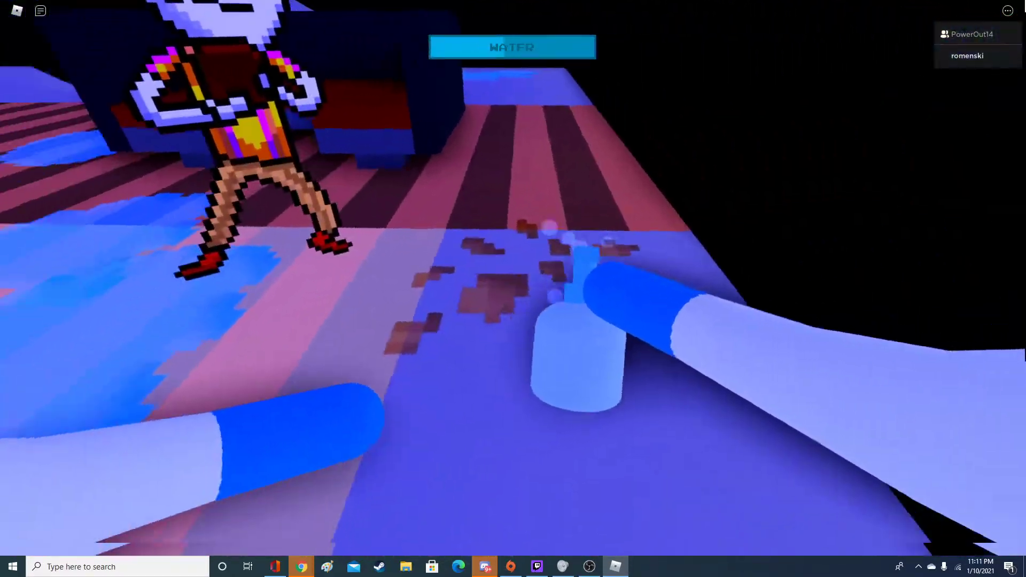
left_click(514, 288)
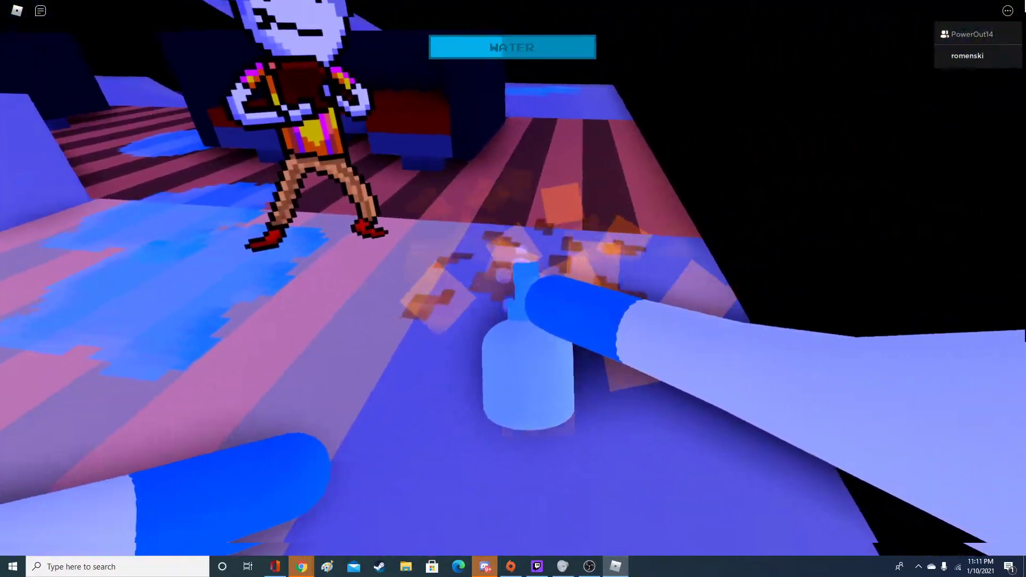
left_click(513, 288)
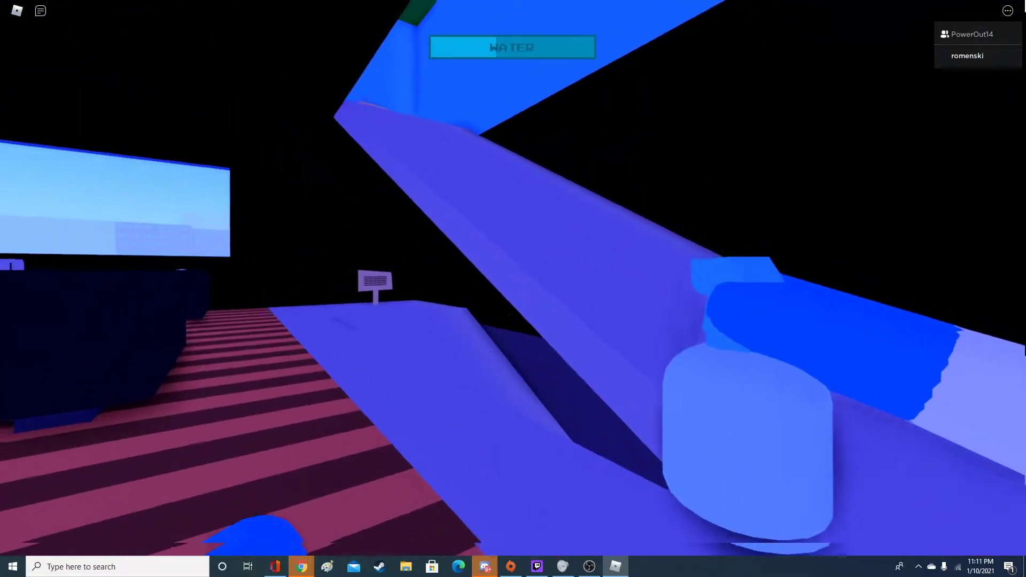
key("w")
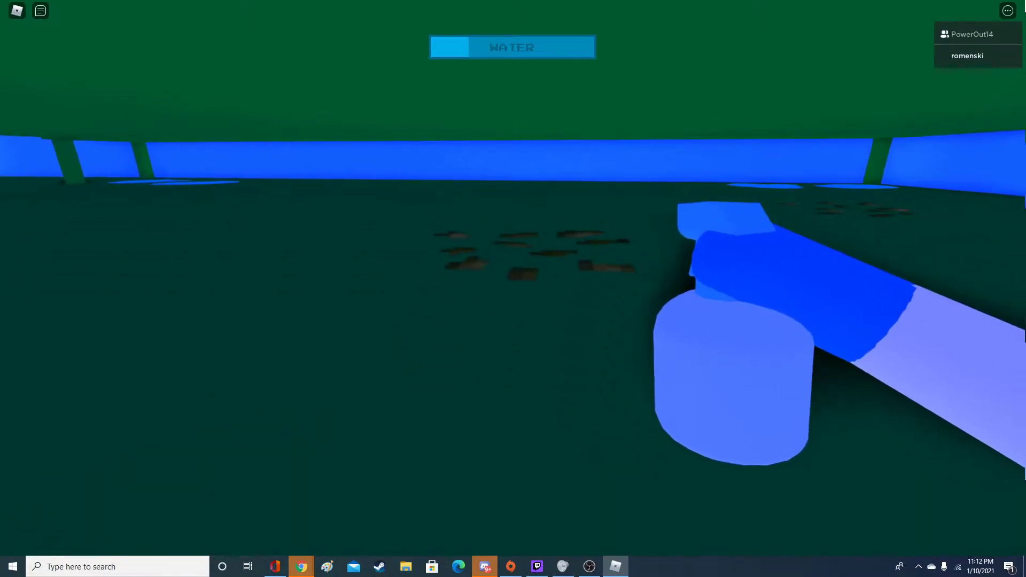
Step: Spray the stains and puddle across the green floor until none remain
left_click(513, 288)
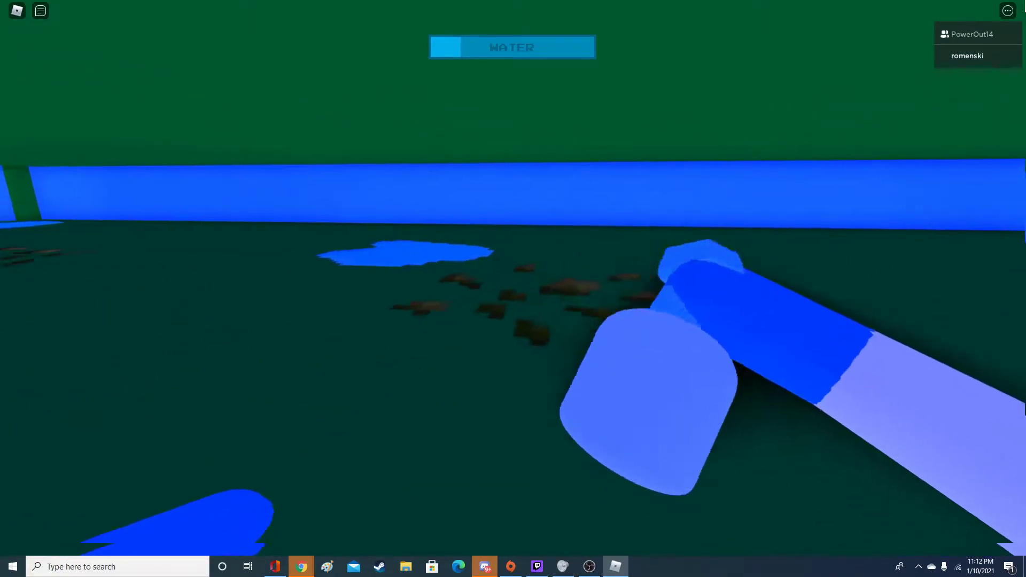
left_click(513, 290)
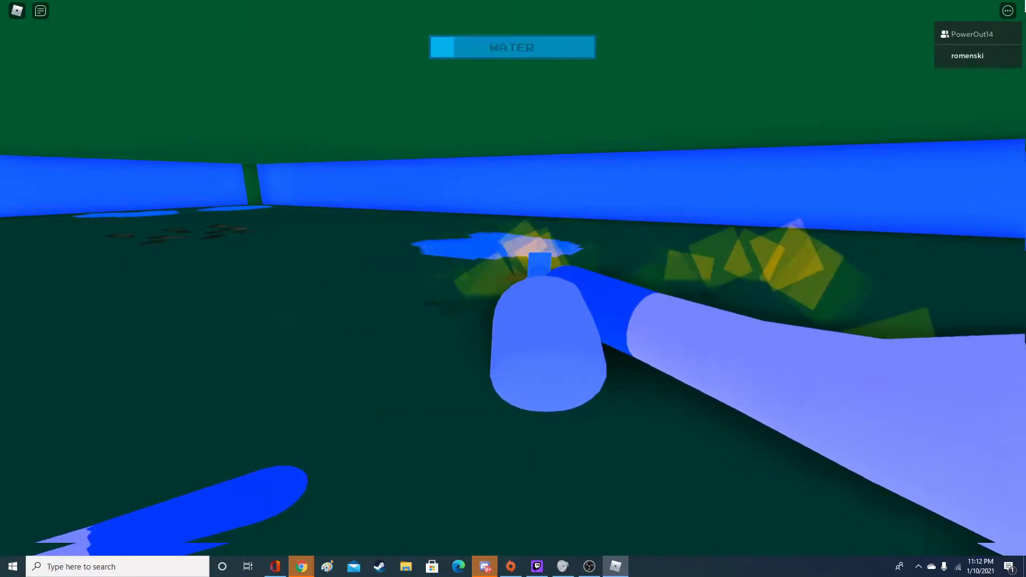
left_click(513, 289)
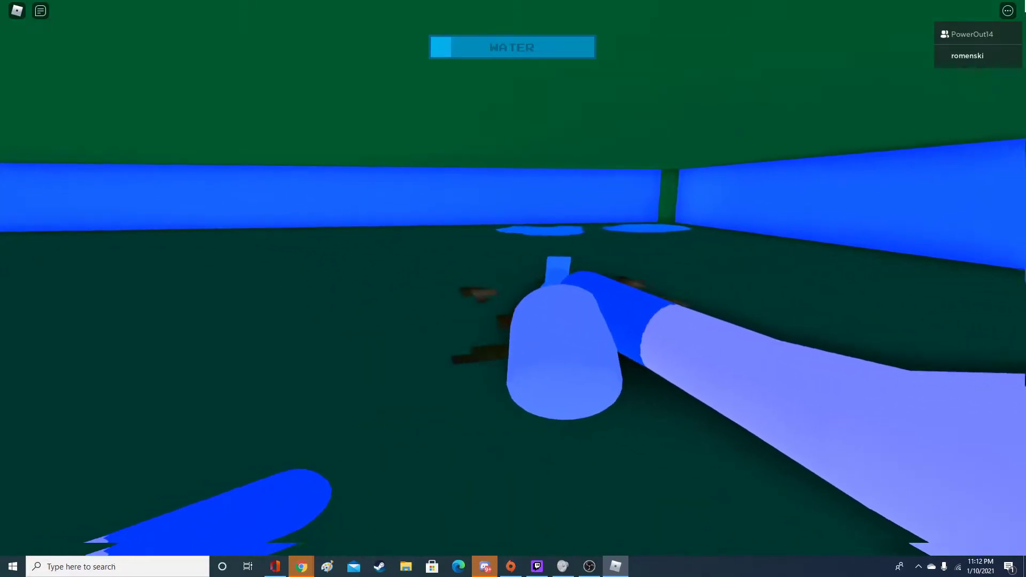
left_click(513, 289)
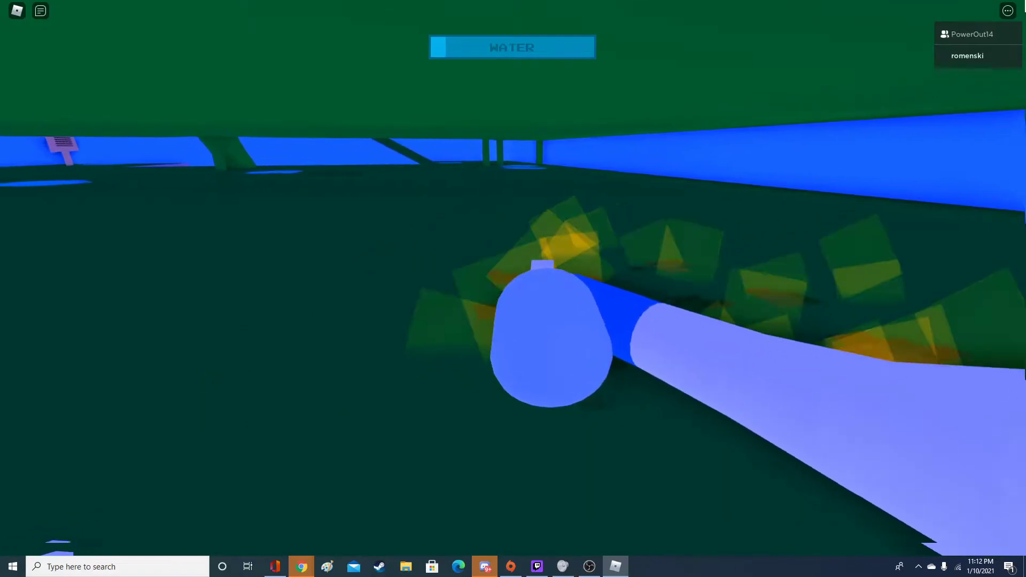
left_click(513, 289)
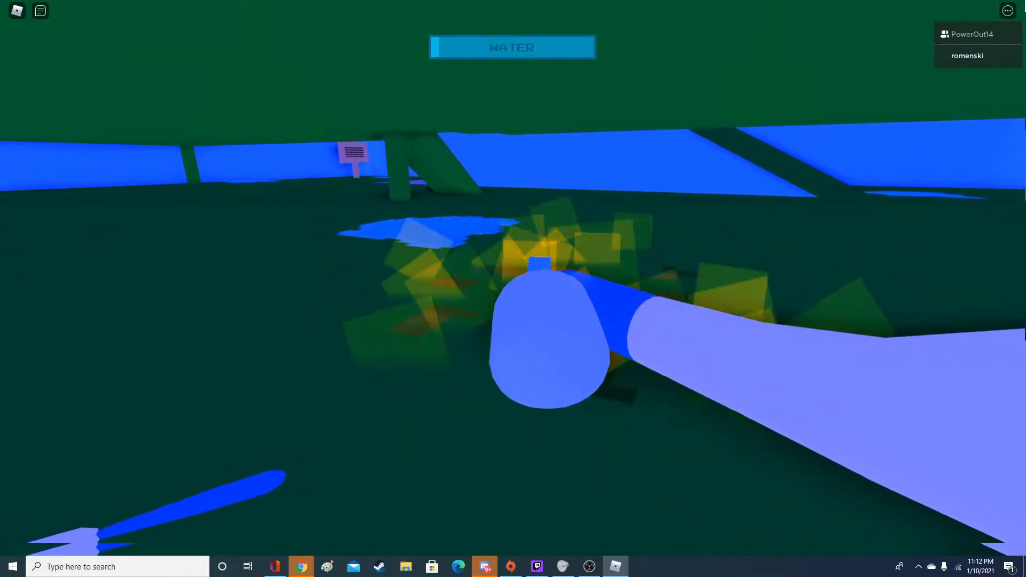
left_click(513, 289)
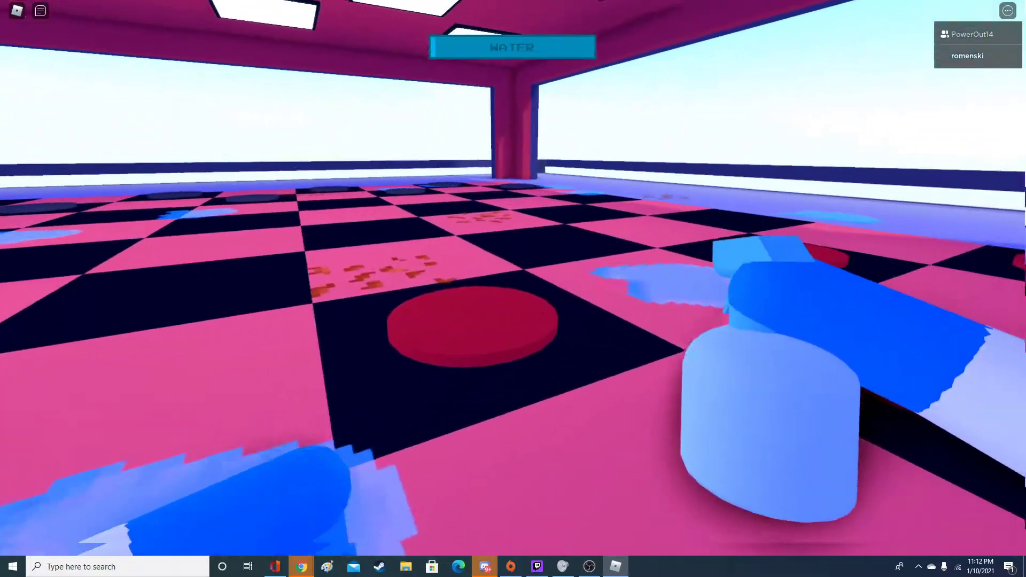
Step: Spray the red stains on the pink checkered floor
left_click(513, 289)
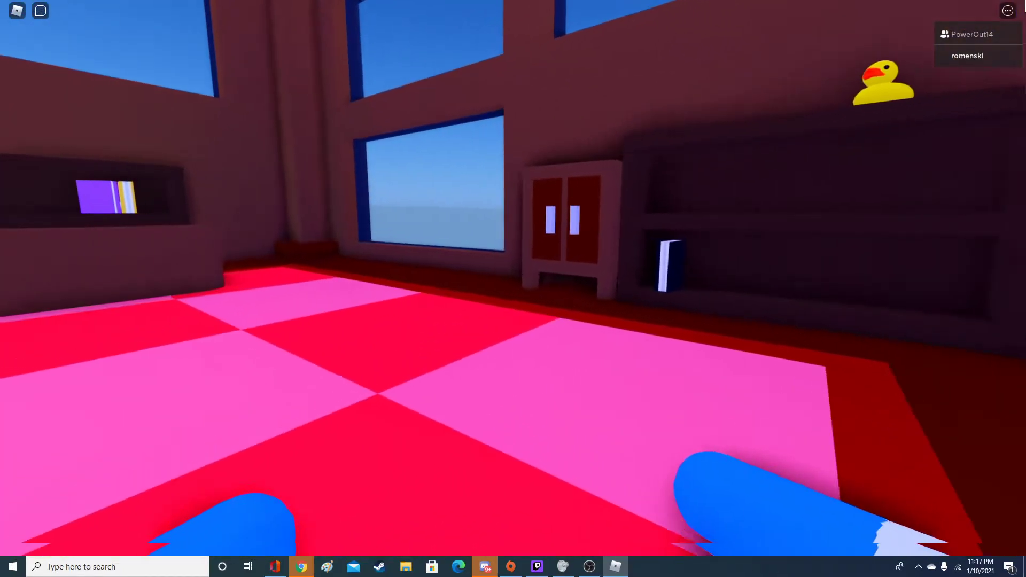
Step: Climb the ladder up through the ceiling opening toward the roof
key("w")
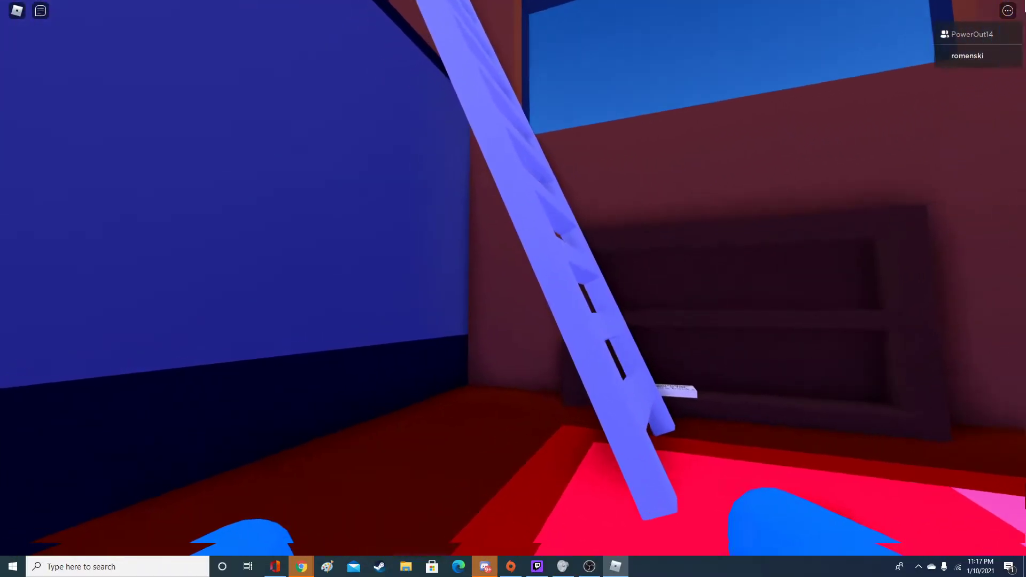
key("w")
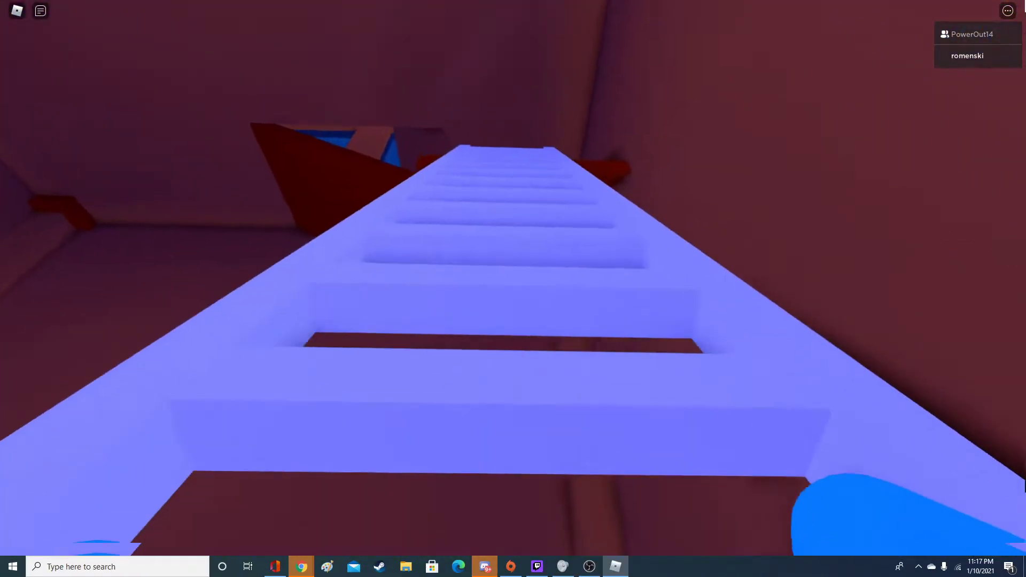
key("w")
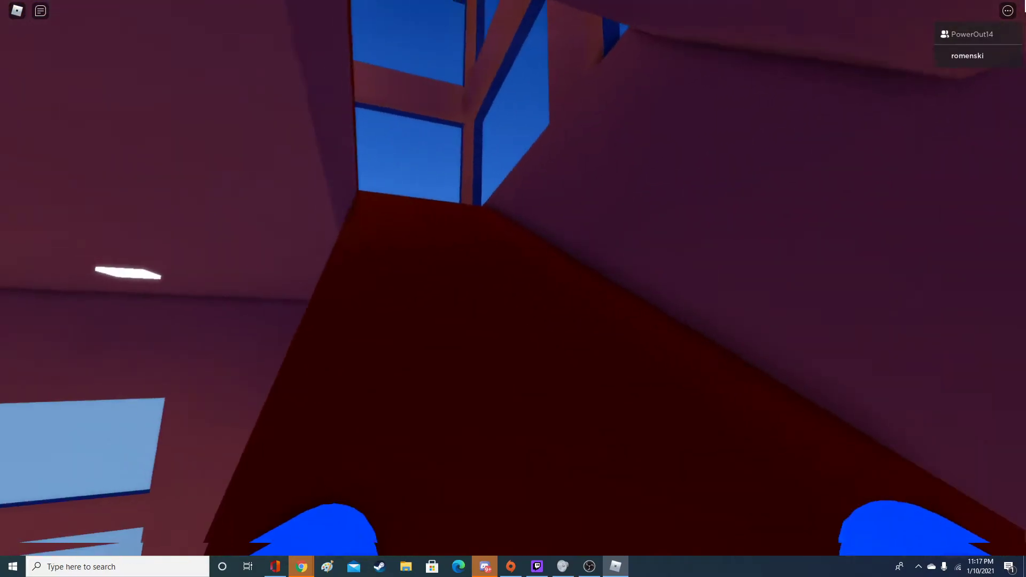